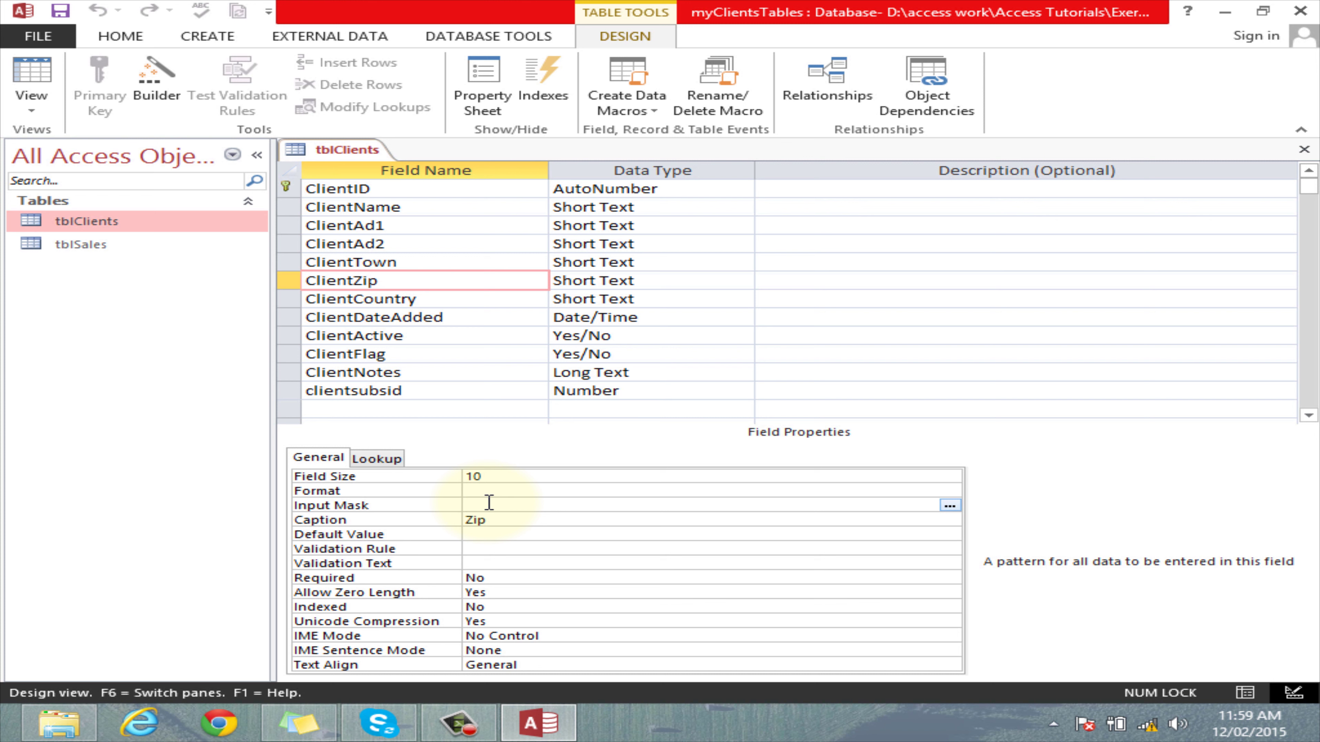
Launch the Input Mask Wizard from ClientZip's Input Mask property and select the Phone Number mask.
key("F6")
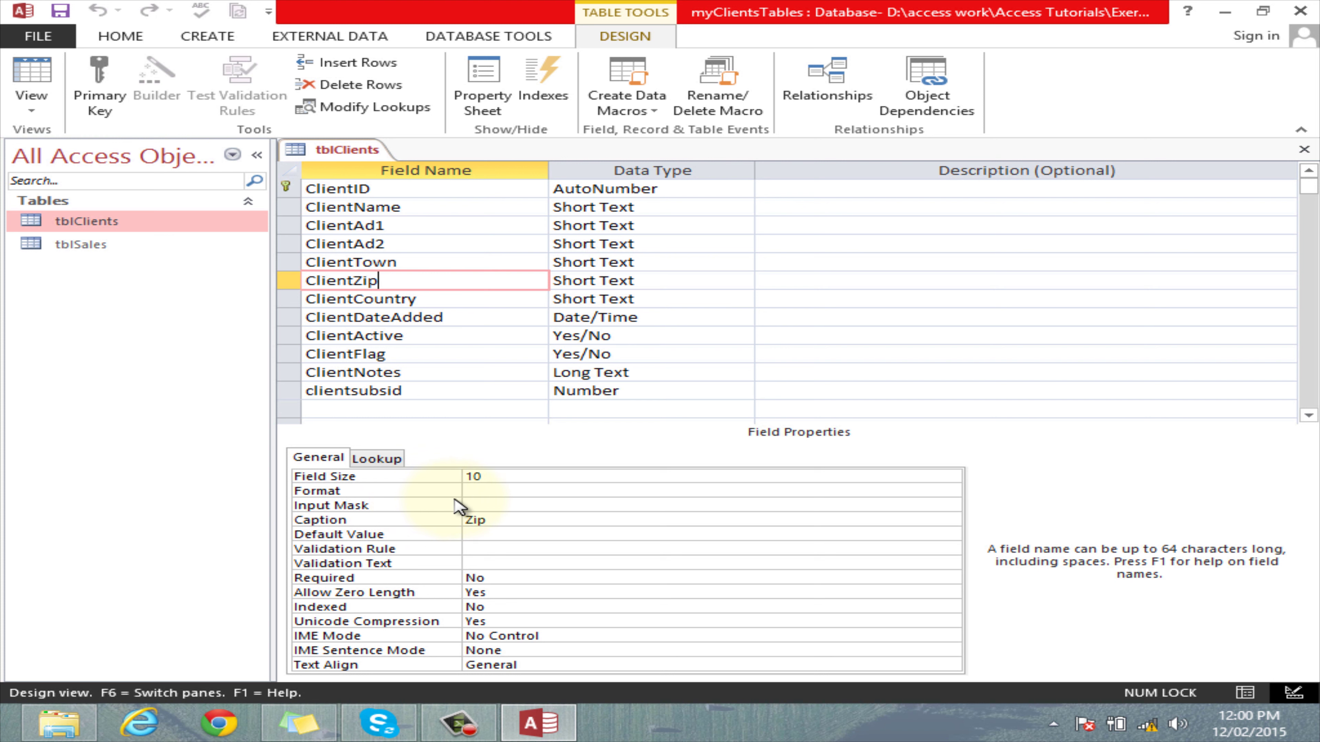
left_click(505, 503)
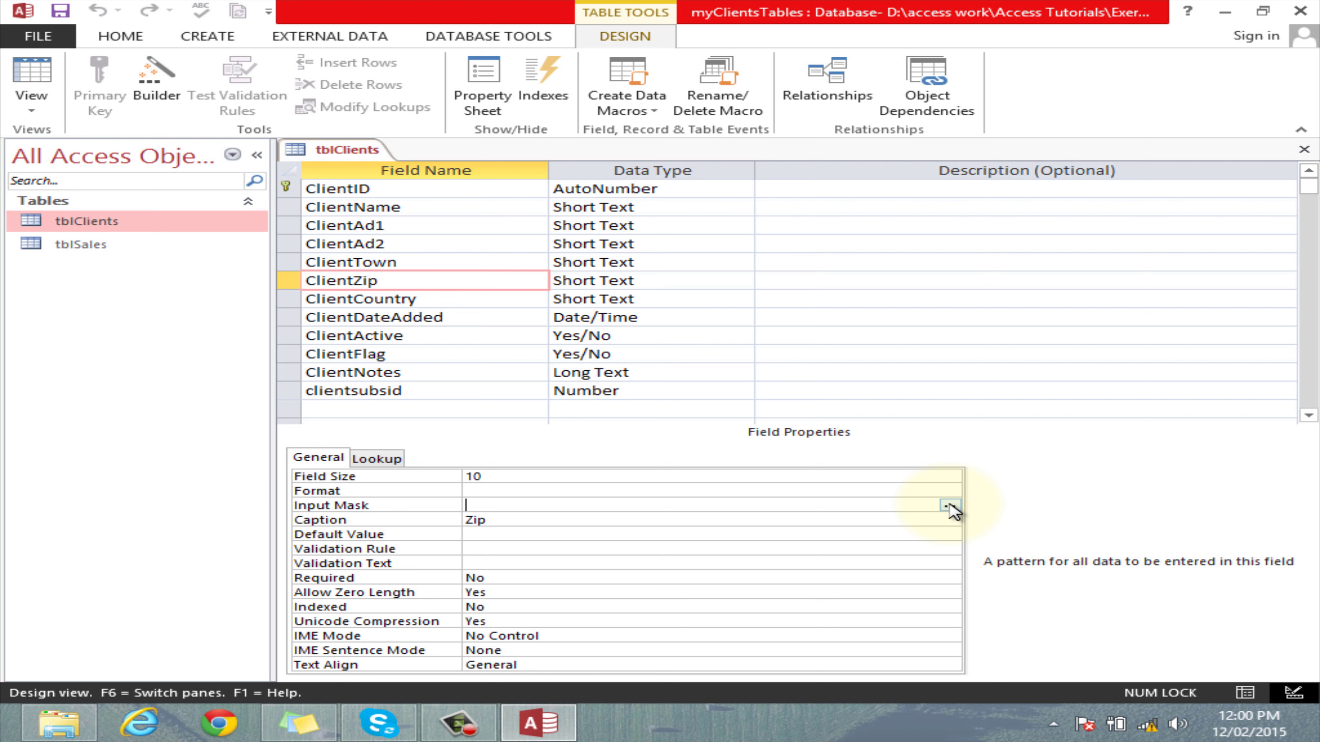
left_click(949, 506)
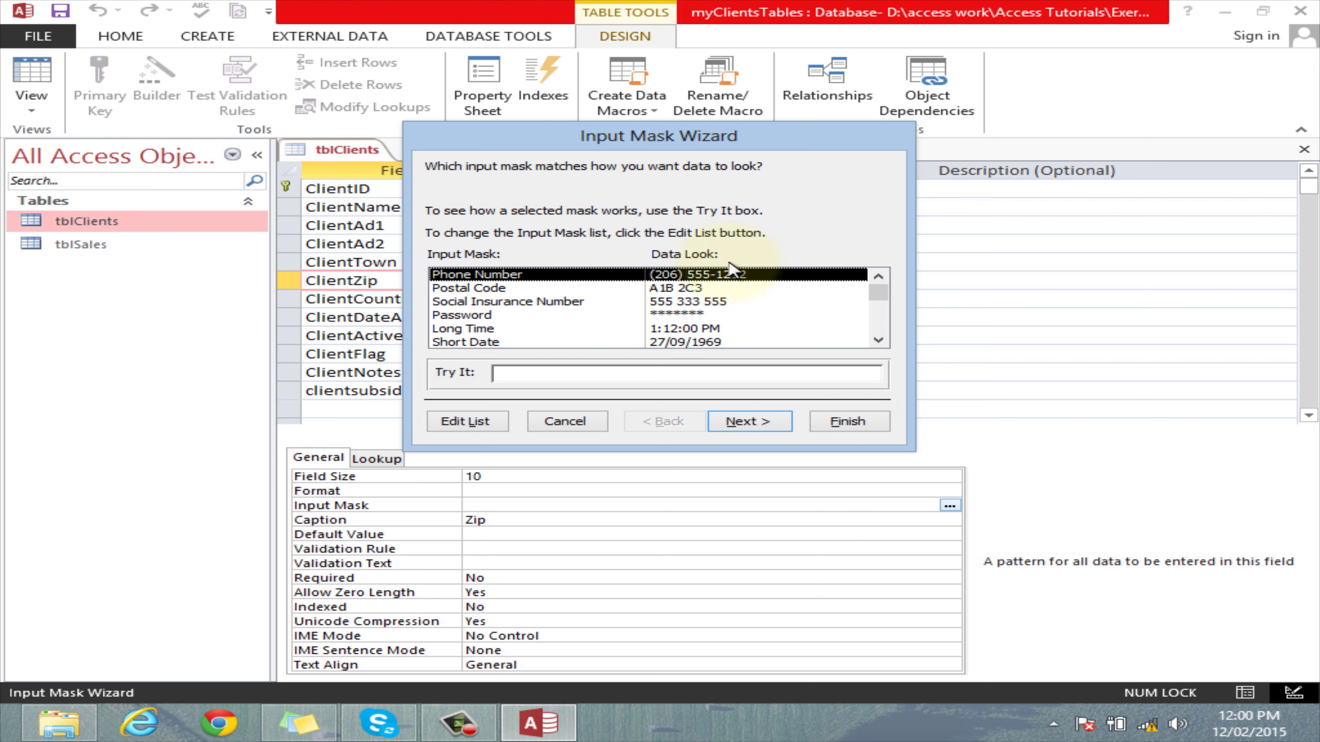
left_click_drag(551, 138, 489, 124)
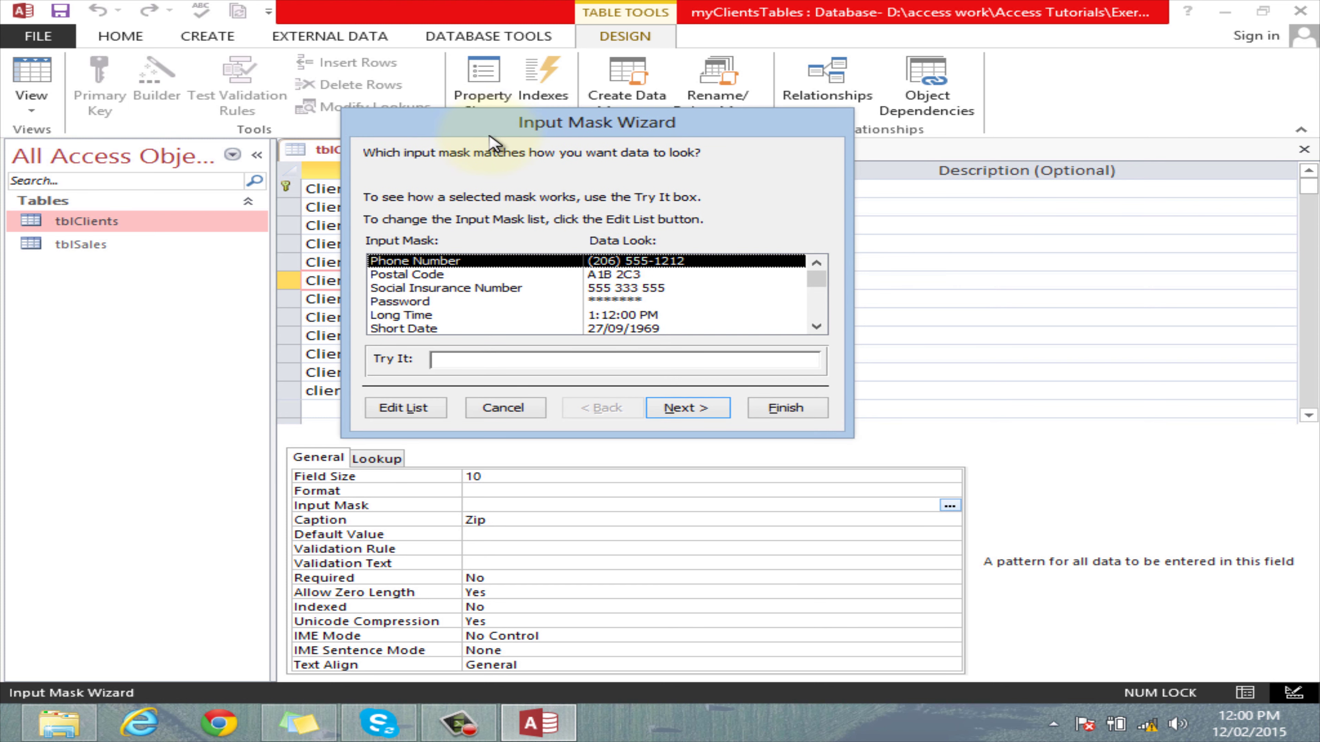
left_click_drag(619, 275, 617, 335)
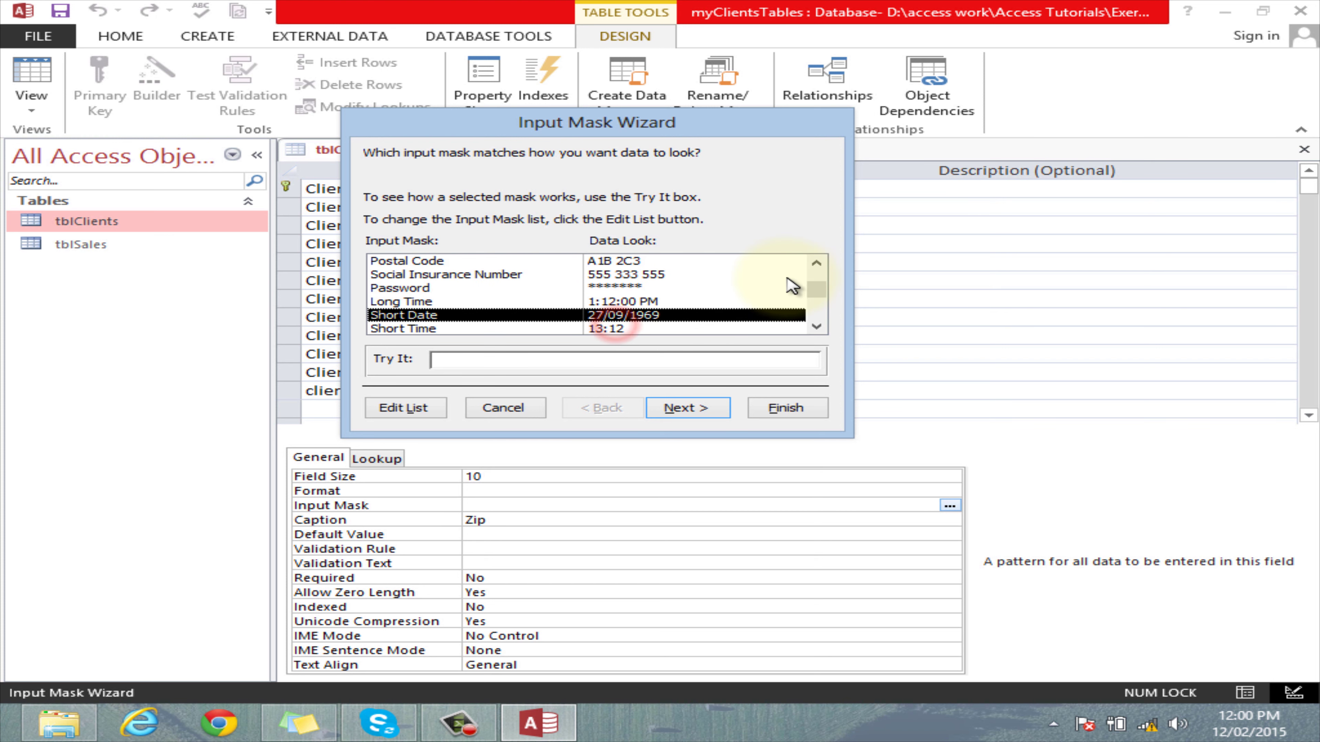
left_click_drag(817, 291, 825, 274)
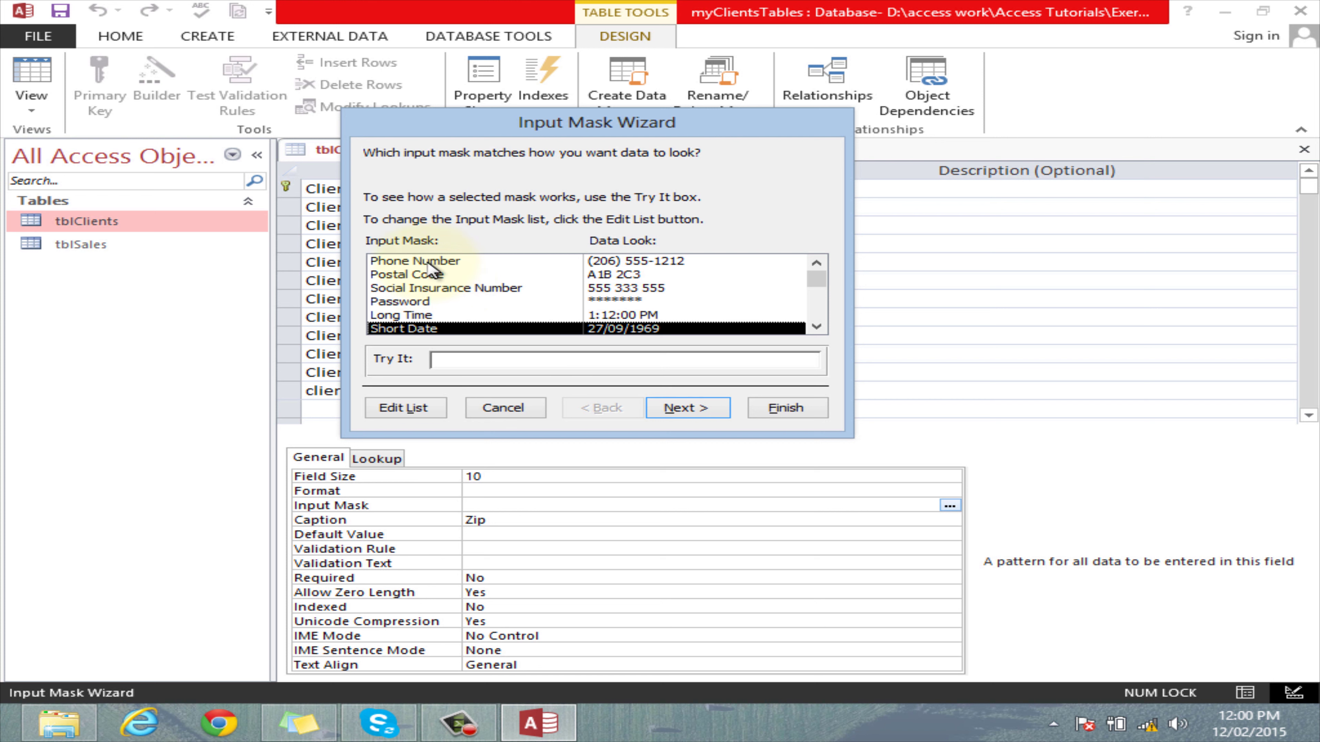
left_click(633, 261)
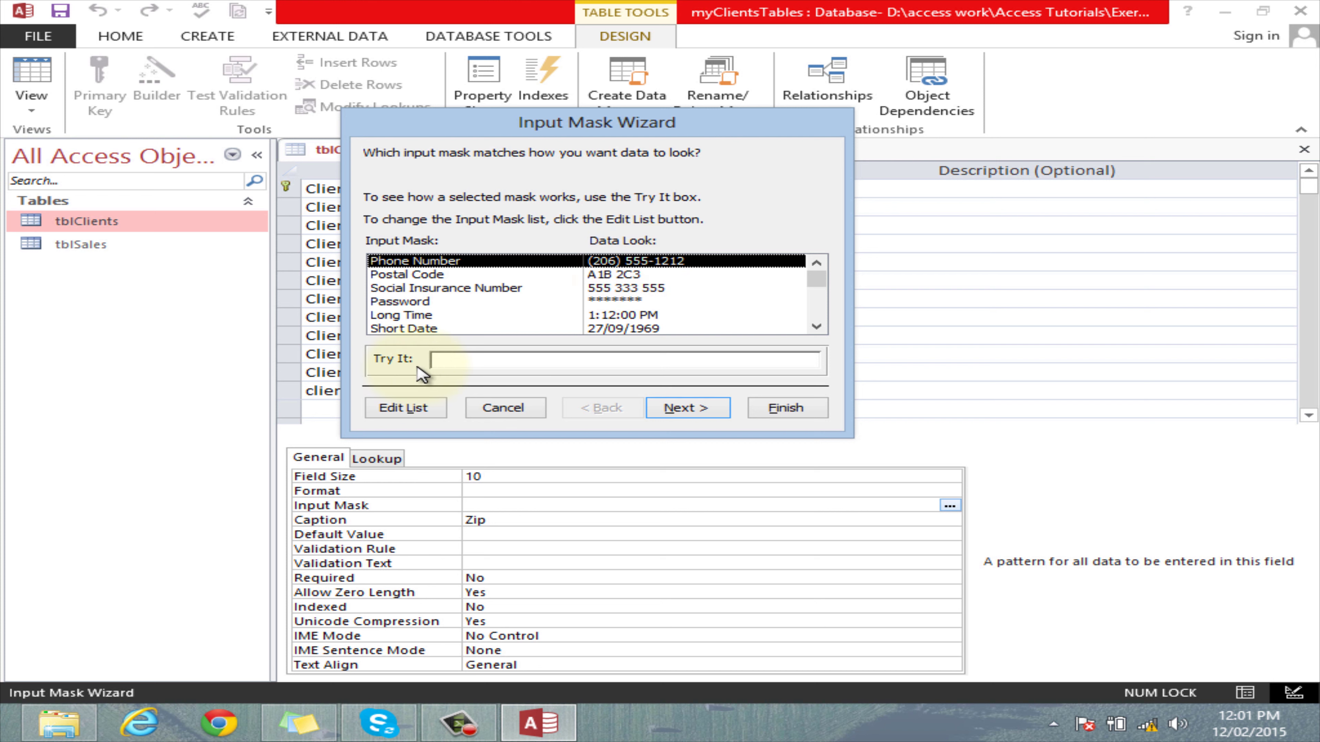
Test the Phone Number mask with a sample phone number, then advance to the mask-editing step.
left_click(441, 359)
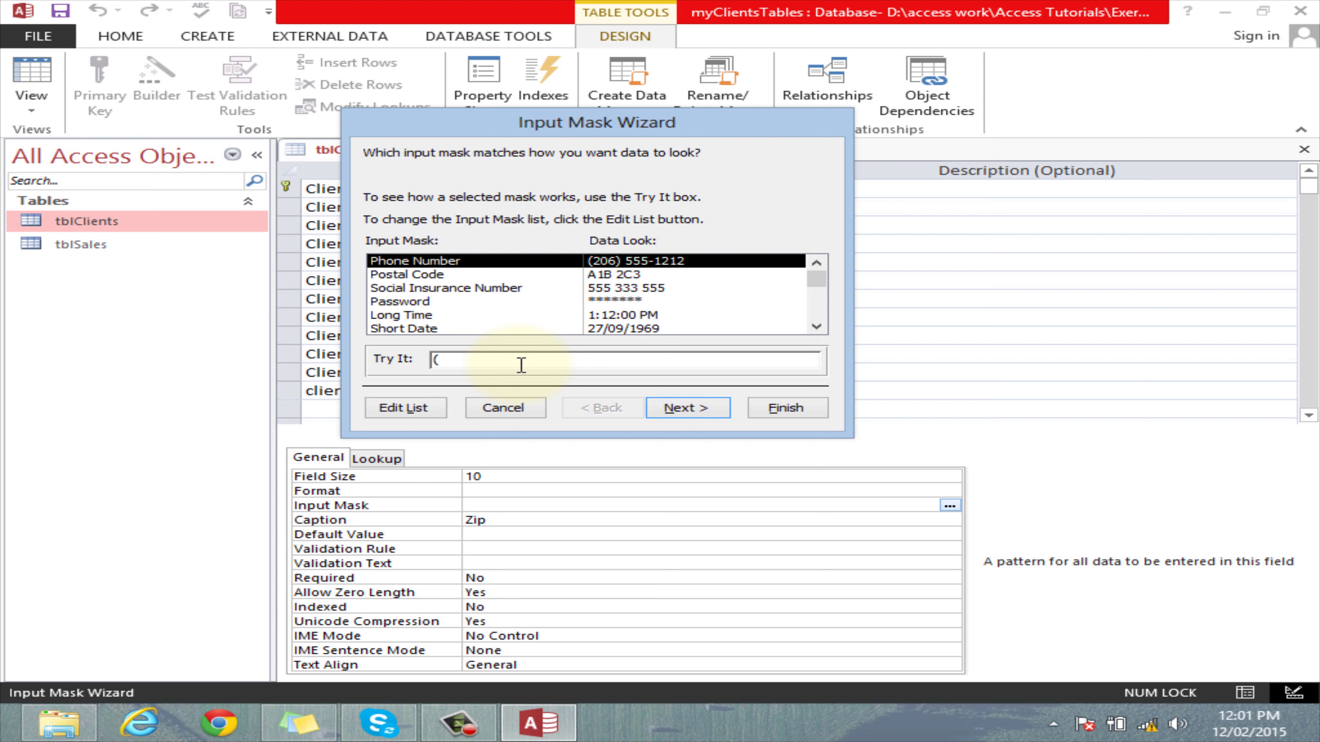
left_click(688, 407)
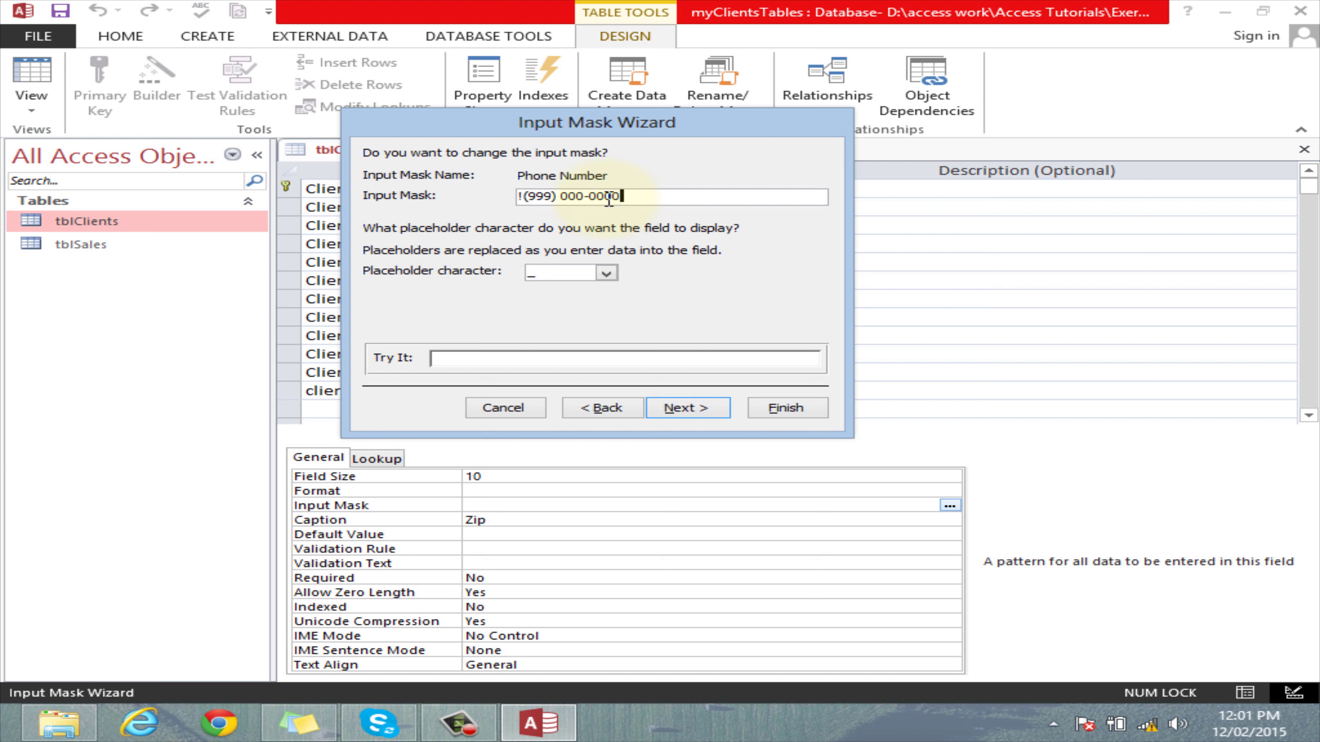
left_click(607, 197)
left_click(618, 197)
left_click(547, 196)
left_click(564, 197)
left_click_drag(572, 197, 624, 196)
left_click(623, 196)
left_click_drag(484, 124, 678, 160)
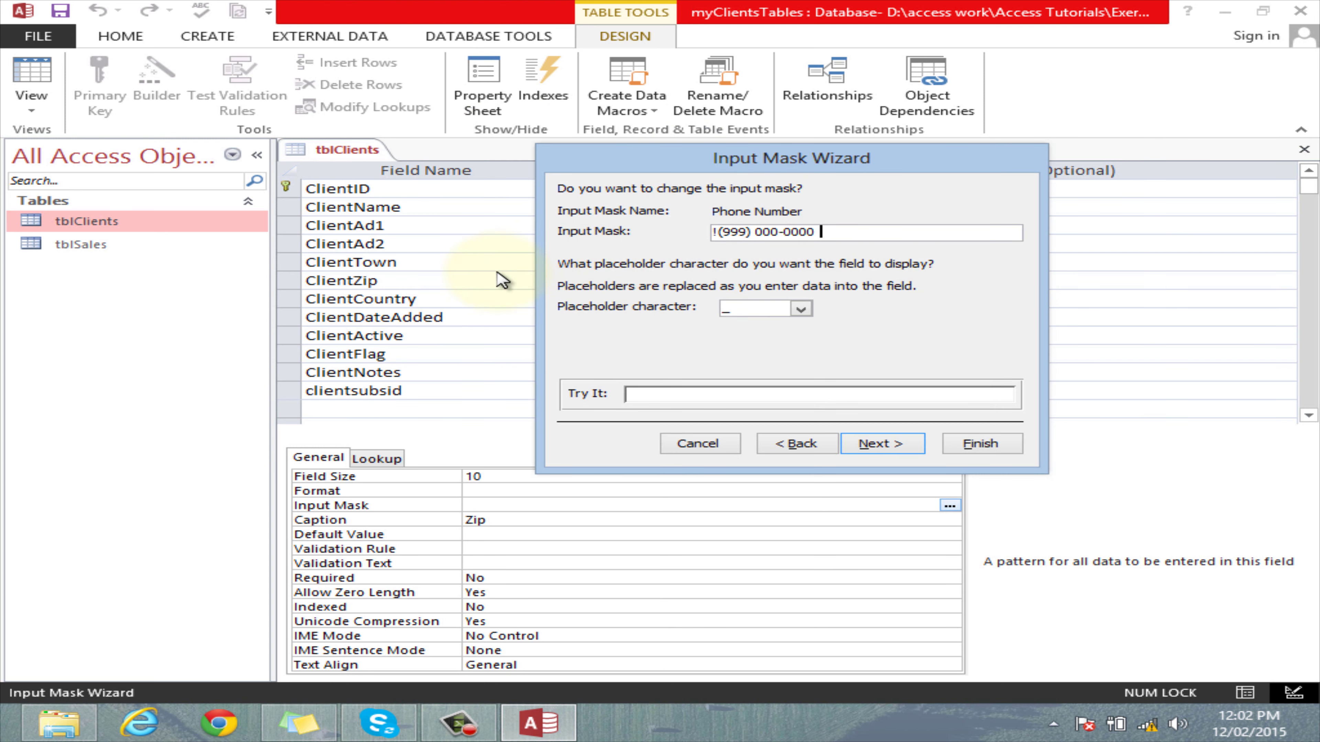
left_click(824, 234)
left_click_drag(824, 234, 707, 239)
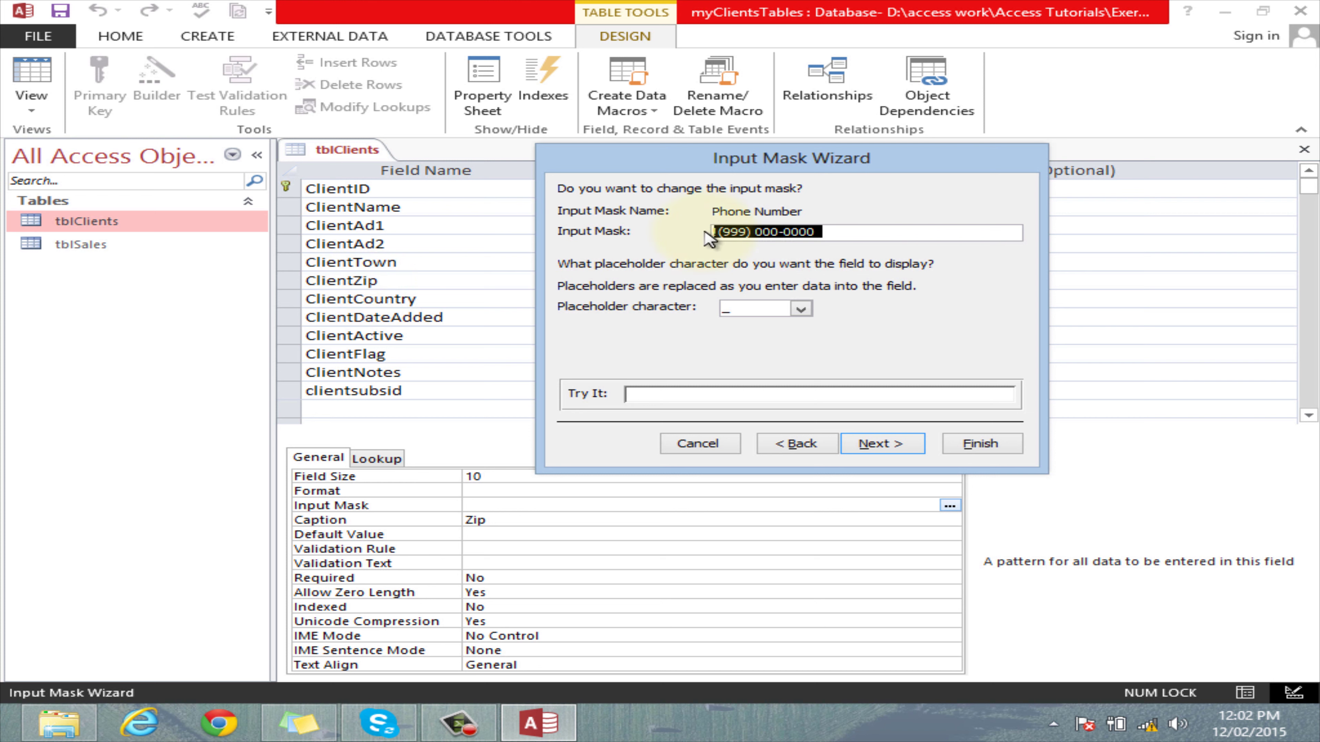
key("BackSpace")
type("00")
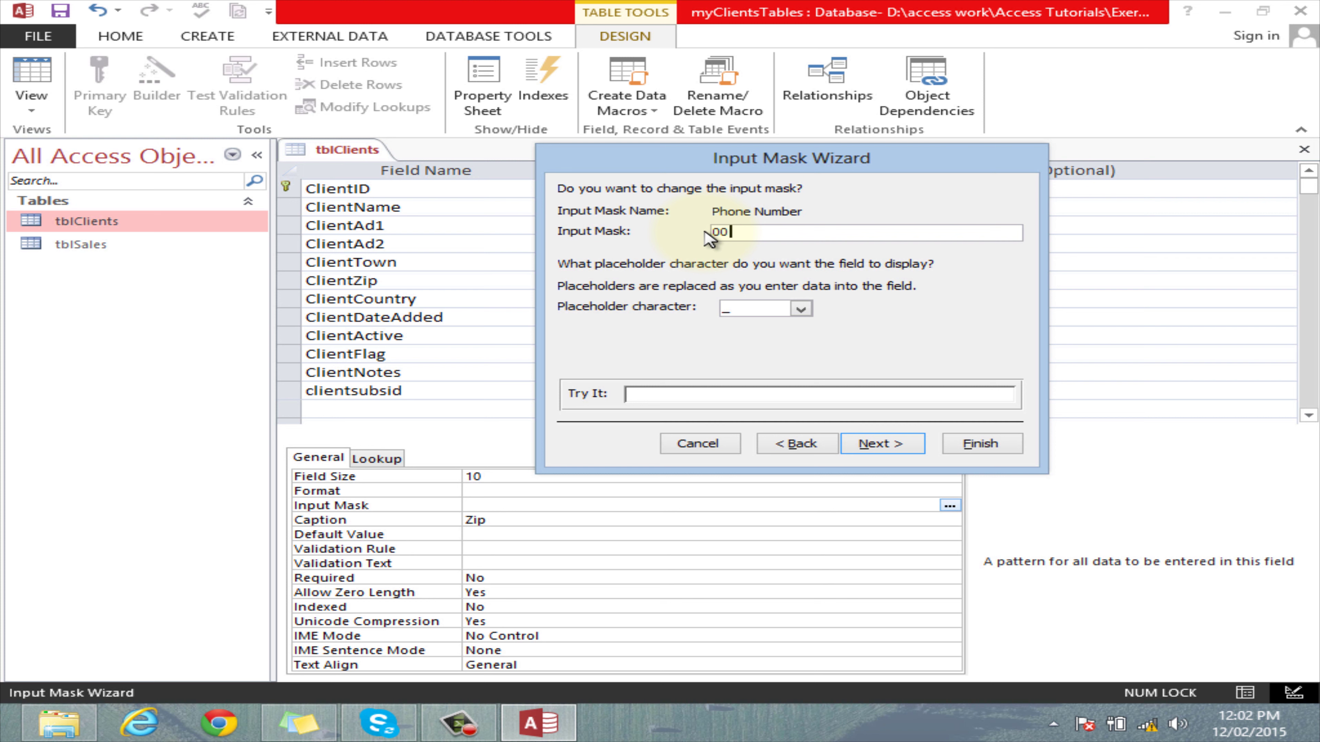
type("00-0000000")
left_click(796, 232)
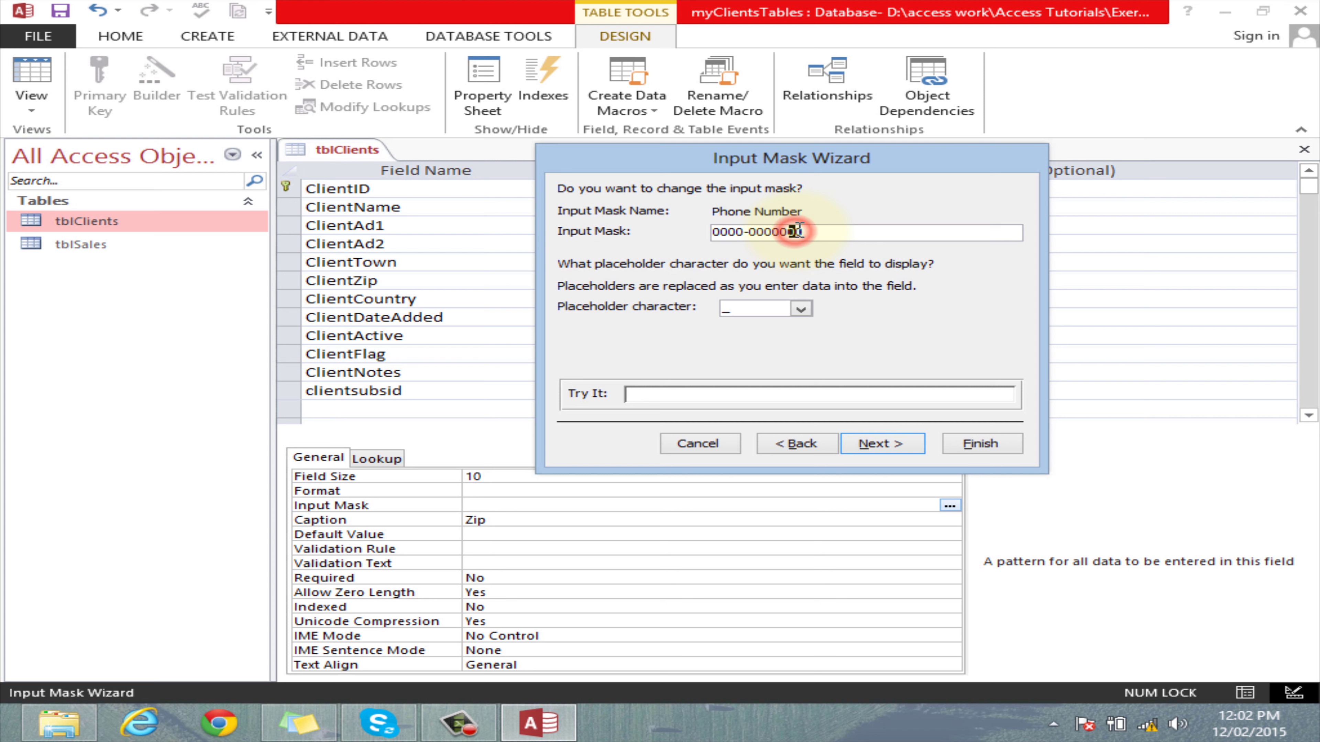
left_click(804, 230)
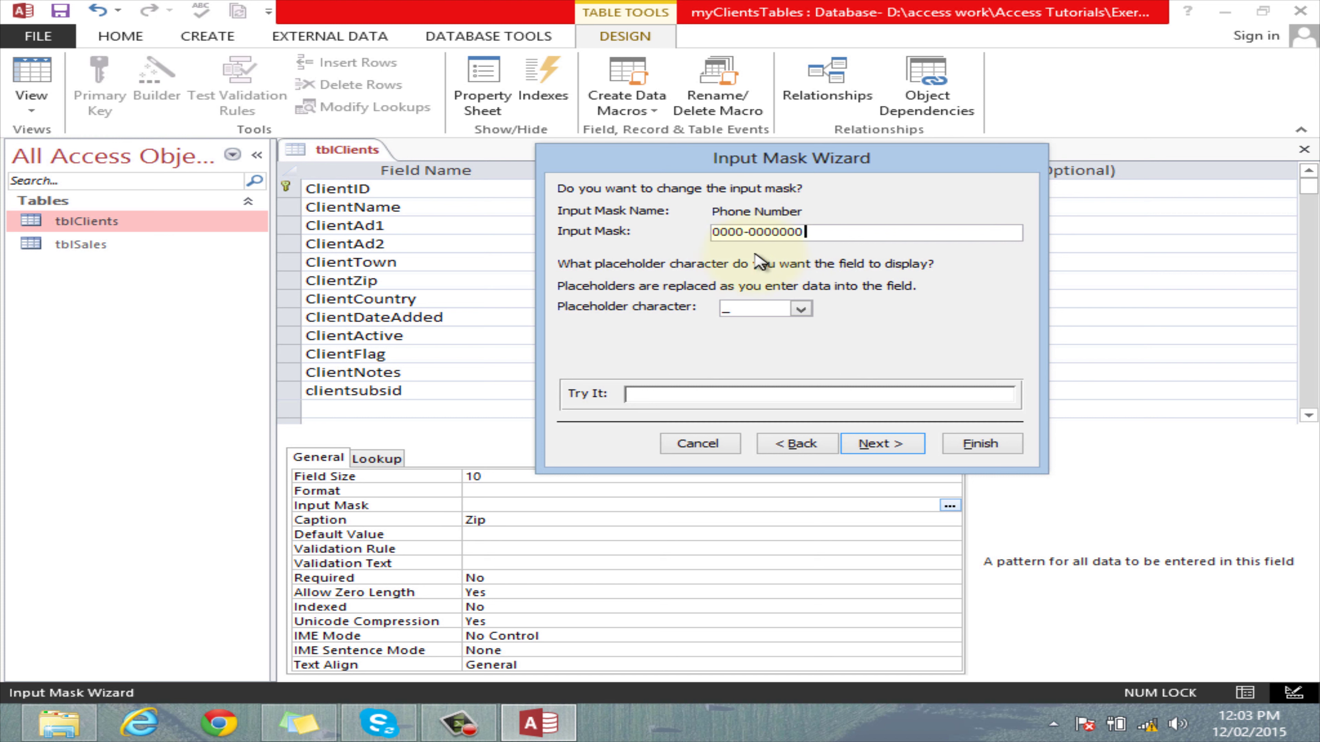
left_click_drag(736, 232, 753, 234)
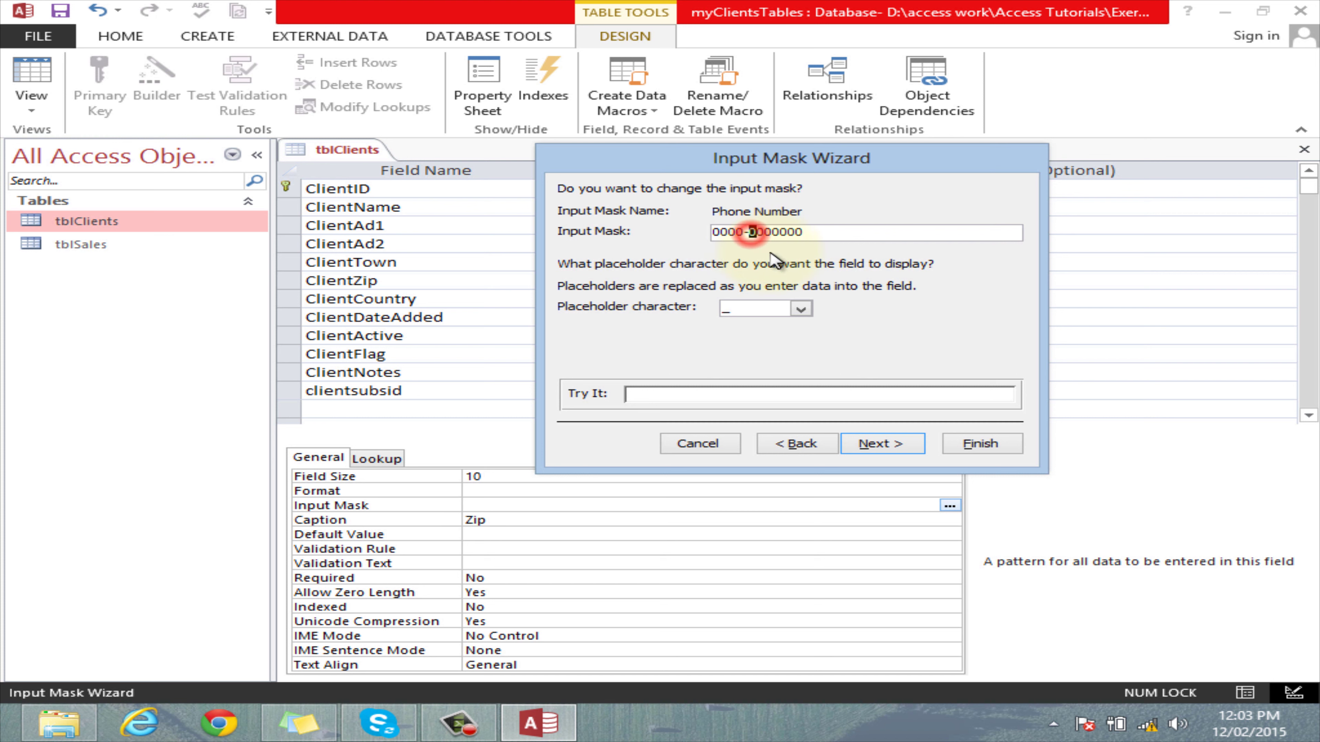
Try # and then @ as the placeholder character, previewing the @ version.
left_click(800, 309)
left_click(778, 339)
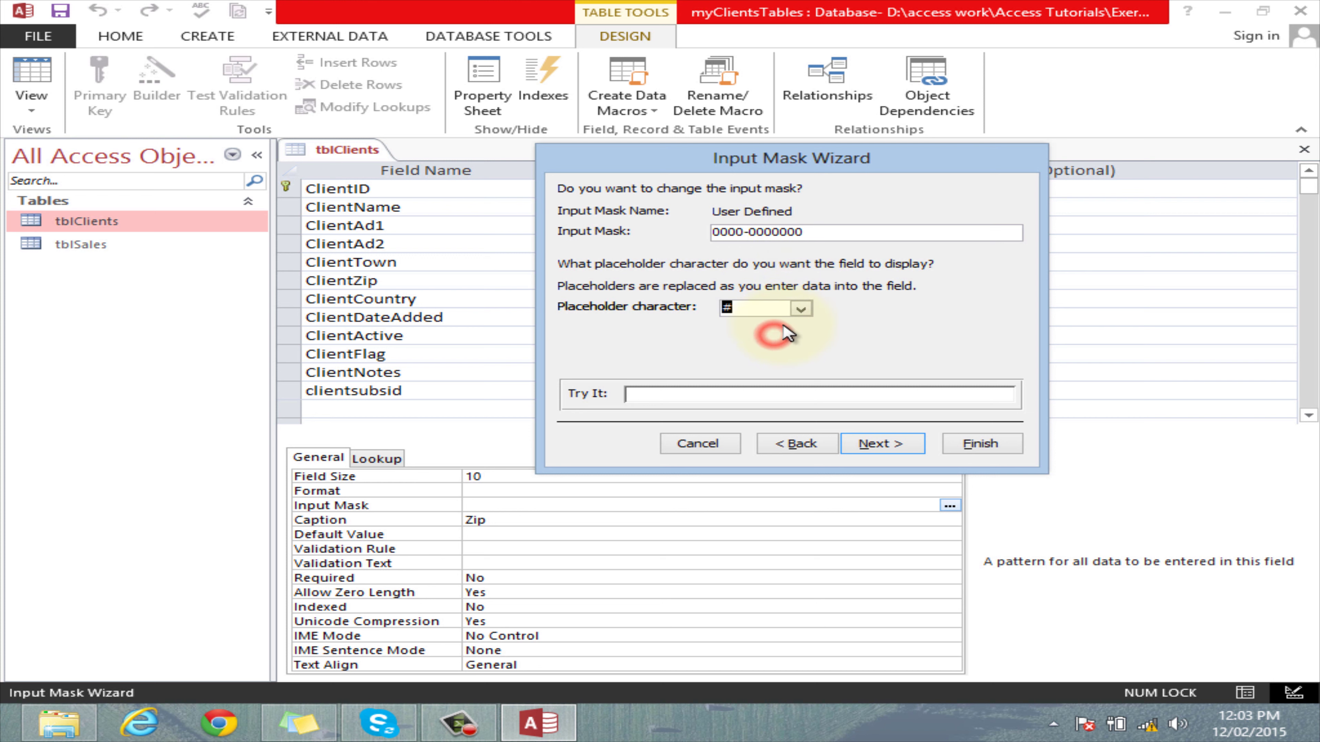
left_click(800, 309)
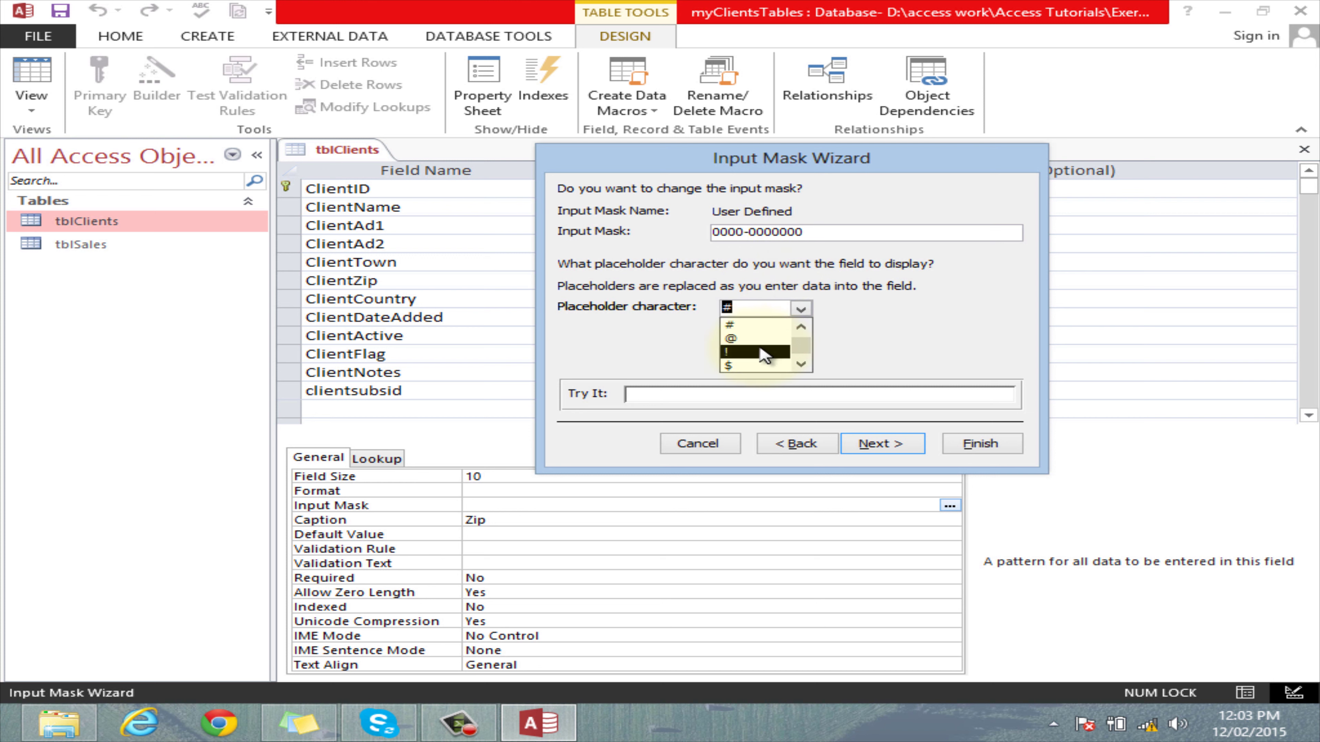
left_click(756, 339)
left_click(733, 394)
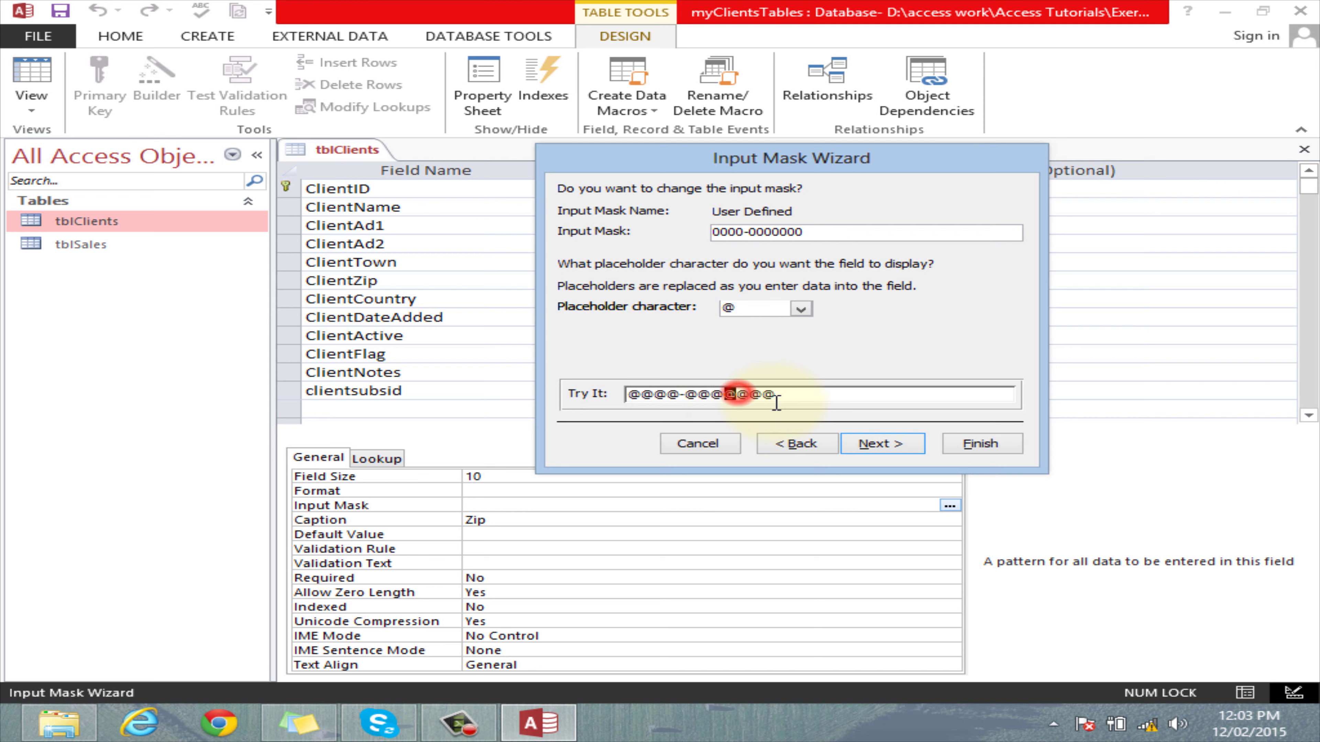
Settle on ! as the placeholder, preview it, and advance to the data-storage step.
left_click(799, 311)
left_click(753, 338)
left_click(737, 394)
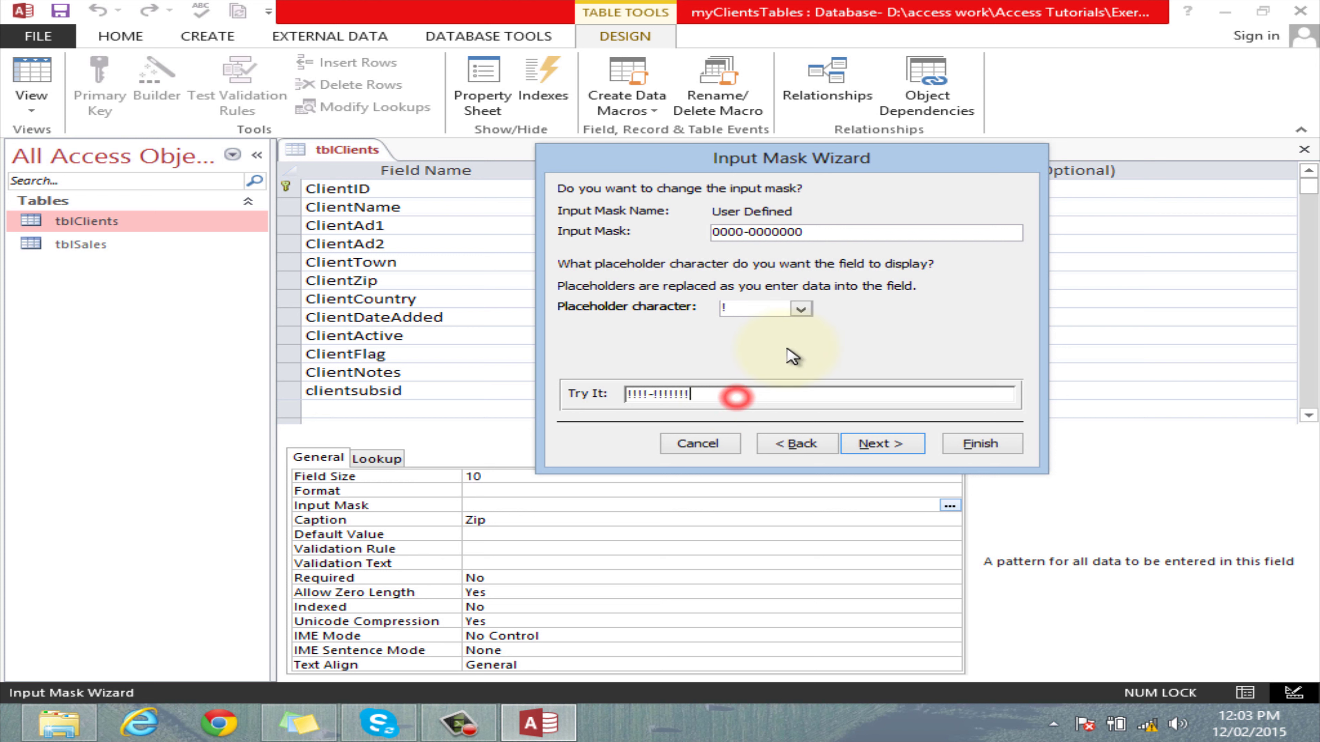
left_click(800, 310)
left_click(753, 325)
left_click(882, 444)
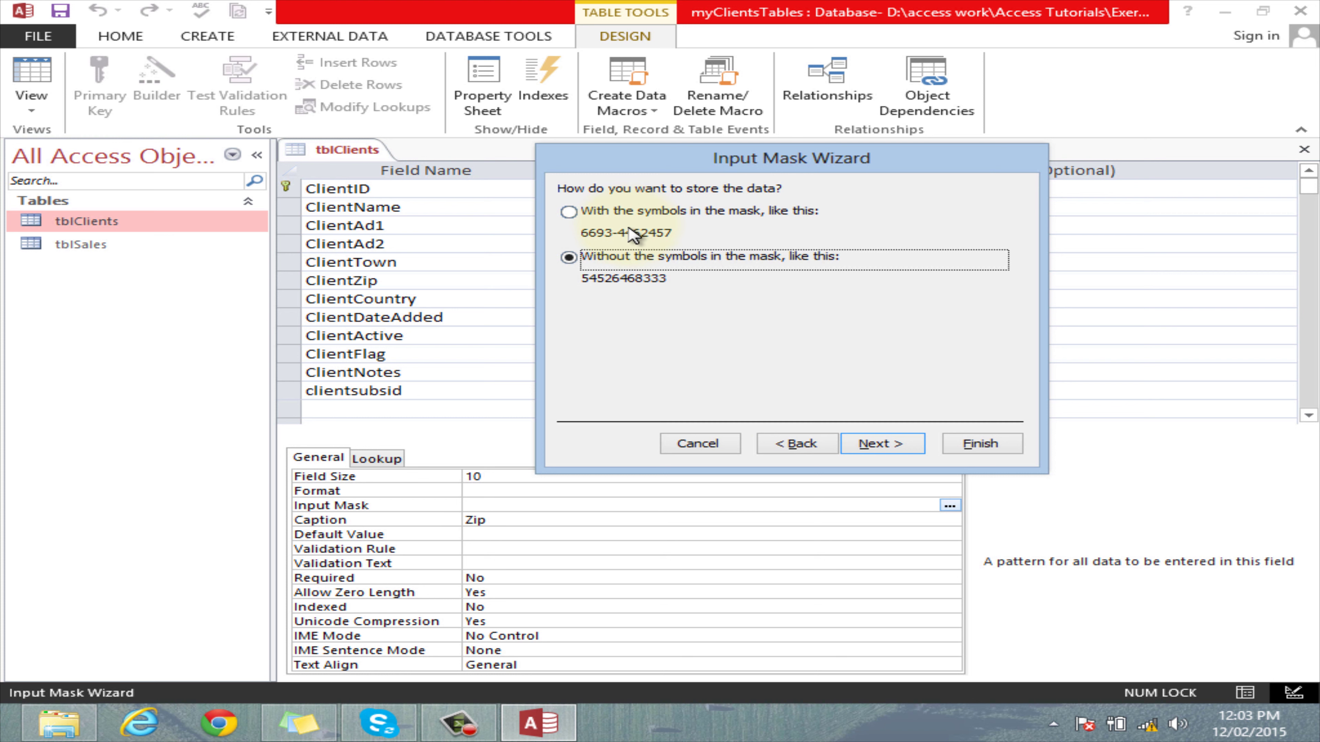